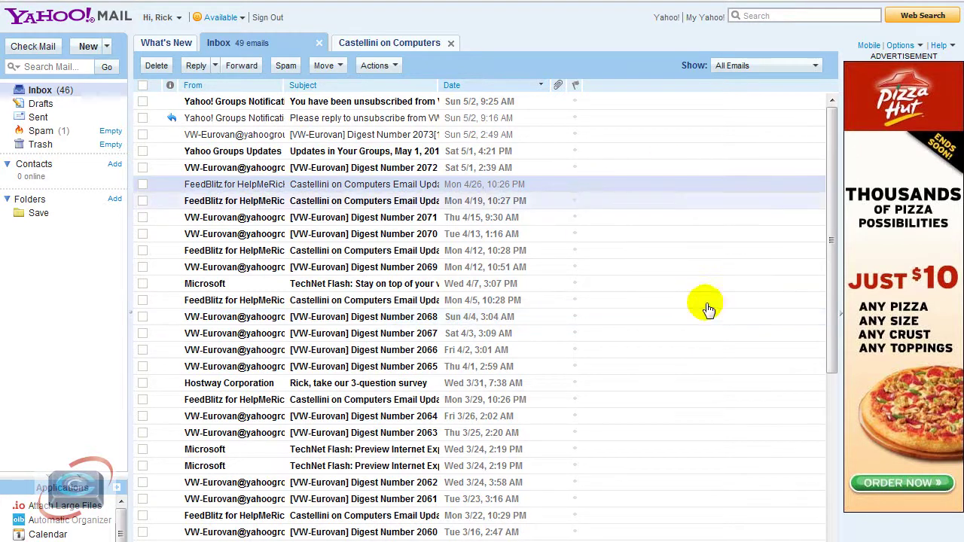
- Open the VW-Eurovan unsubscribe message and briefly check the browser's File menu Print option
double_click(230, 102)
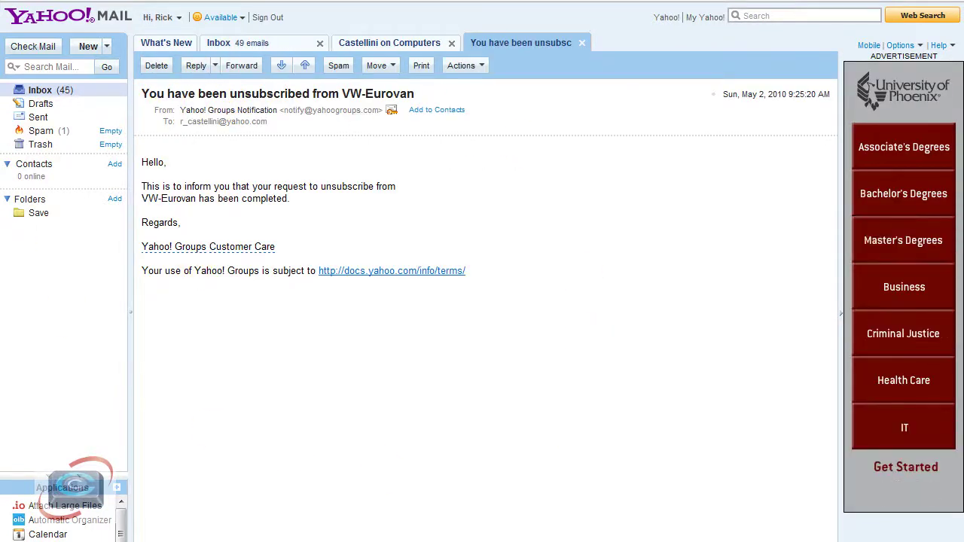
key(alt+f)
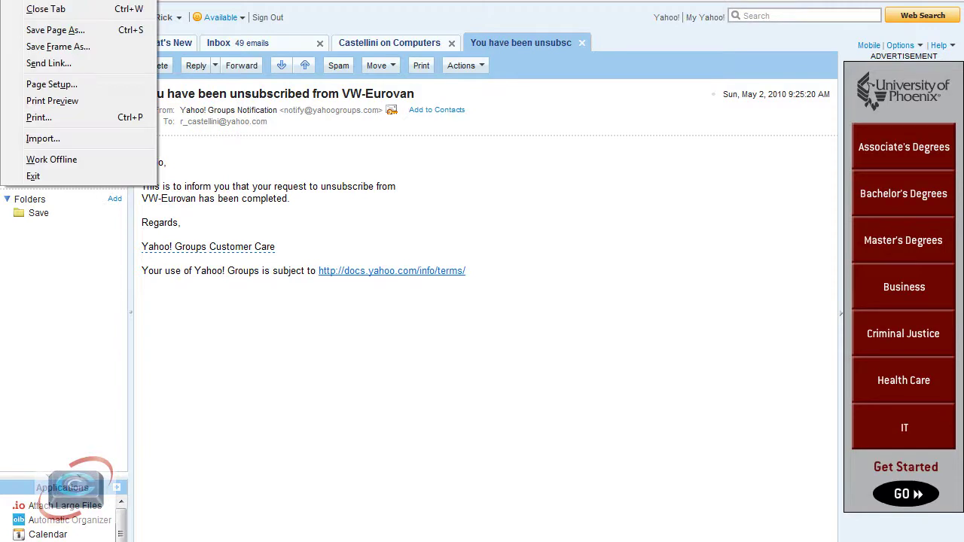
click(474, 410)
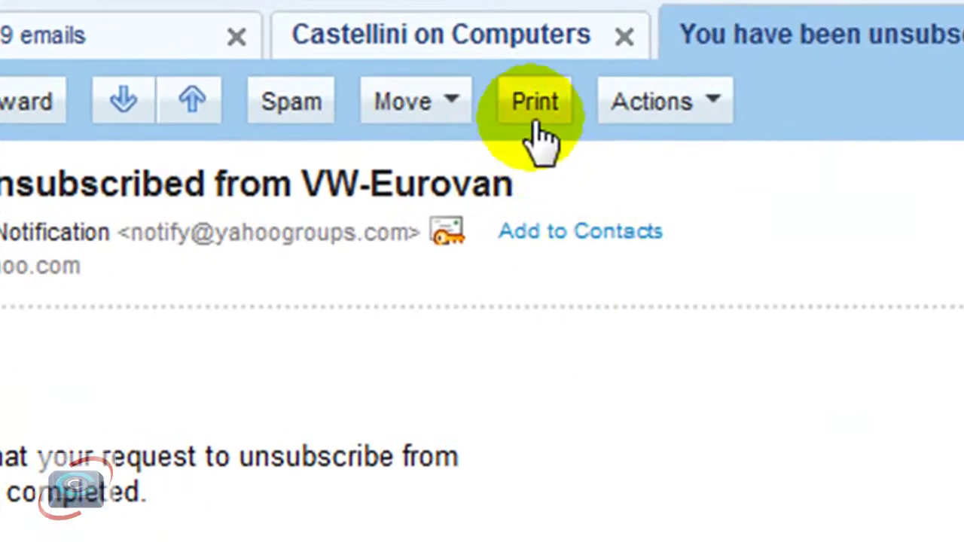
- Open the message's ad-free print view and move the Print dialog aside to reveal it
click(536, 113)
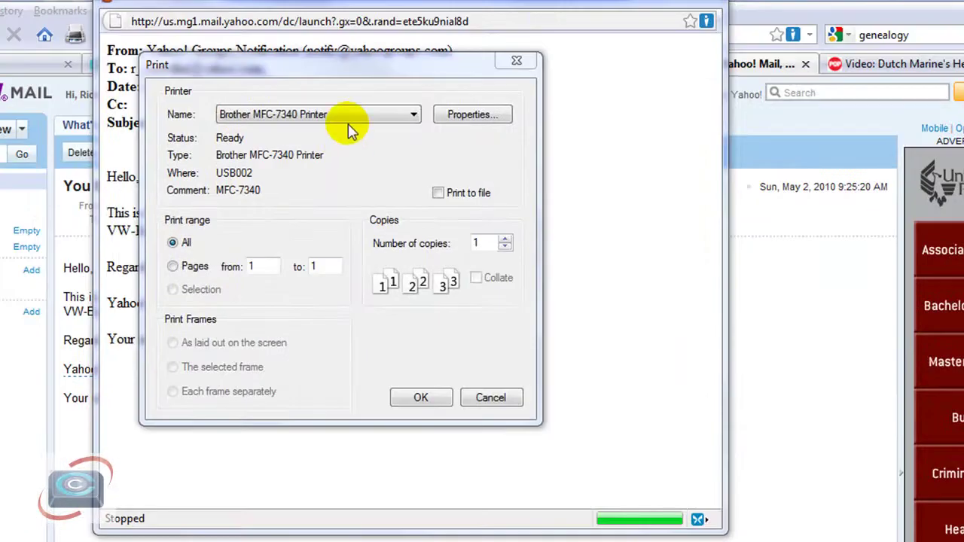
drag(362, 69, 691, 167)
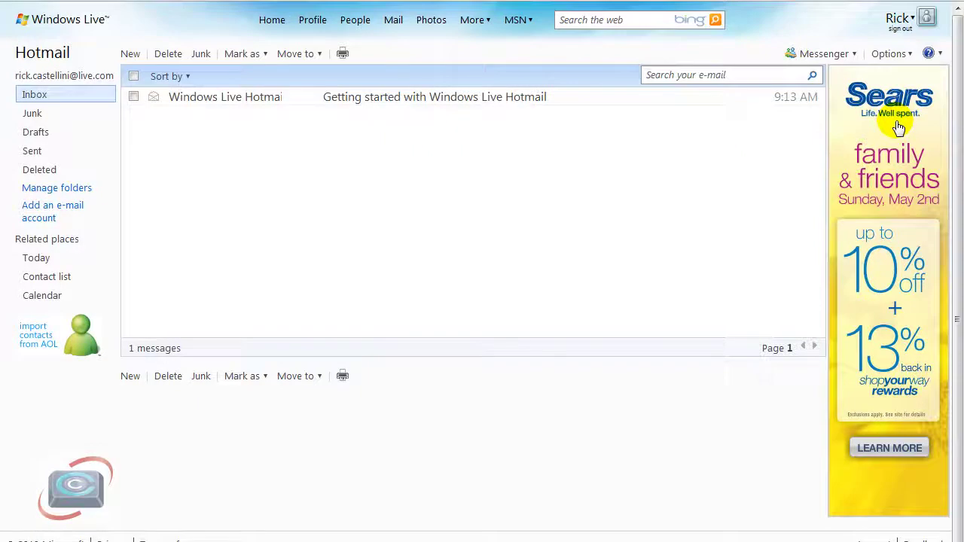
- Open 'Getting started with Windows Live Hotmail' and glance at the browser's File > Print option
click(215, 102)
click(215, 102)
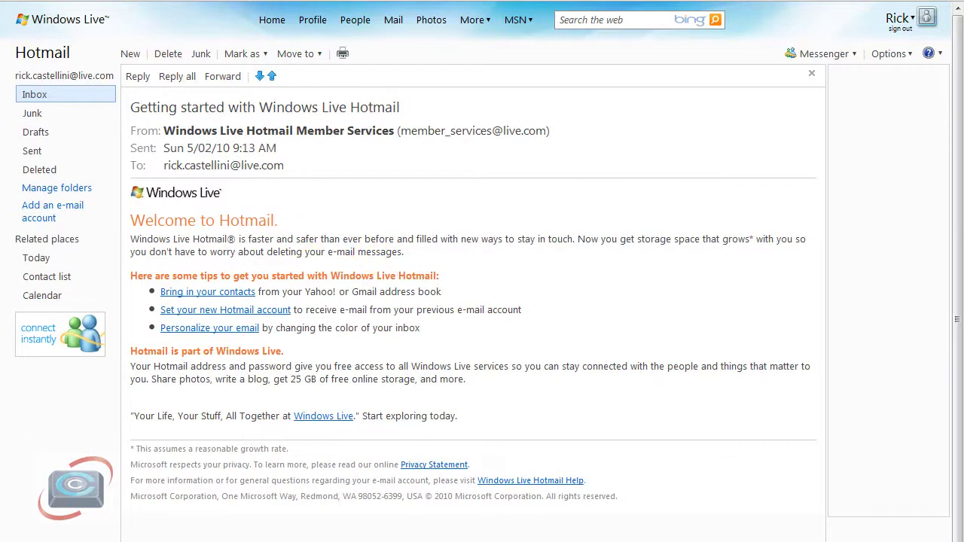
key(alt+f)
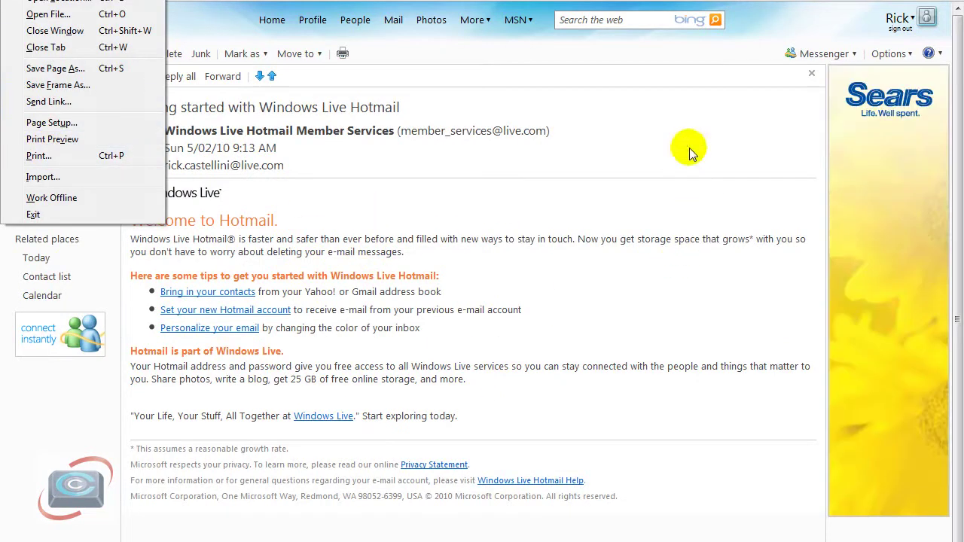
click(690, 147)
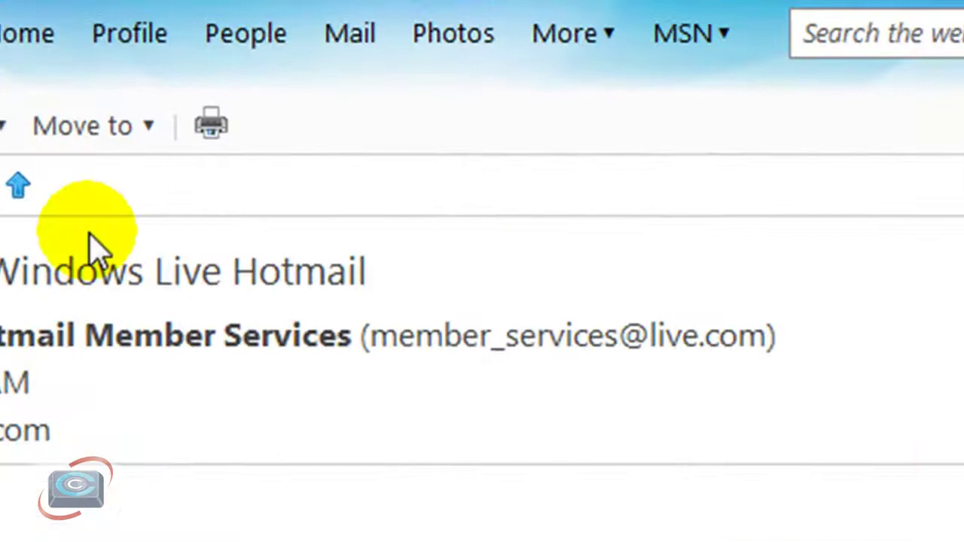
click(212, 127)
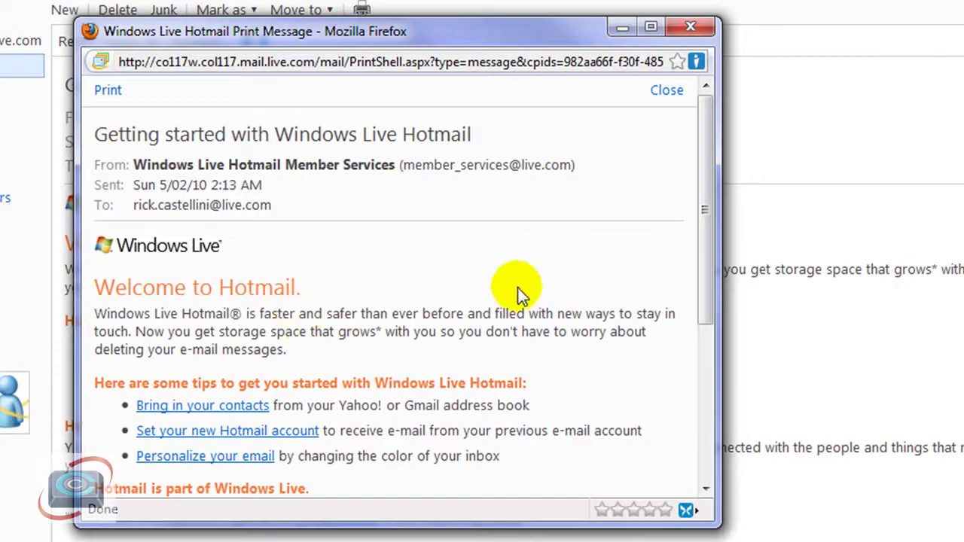
scroll(470, 257, down, 5)
scroll(469, 257, up, 5)
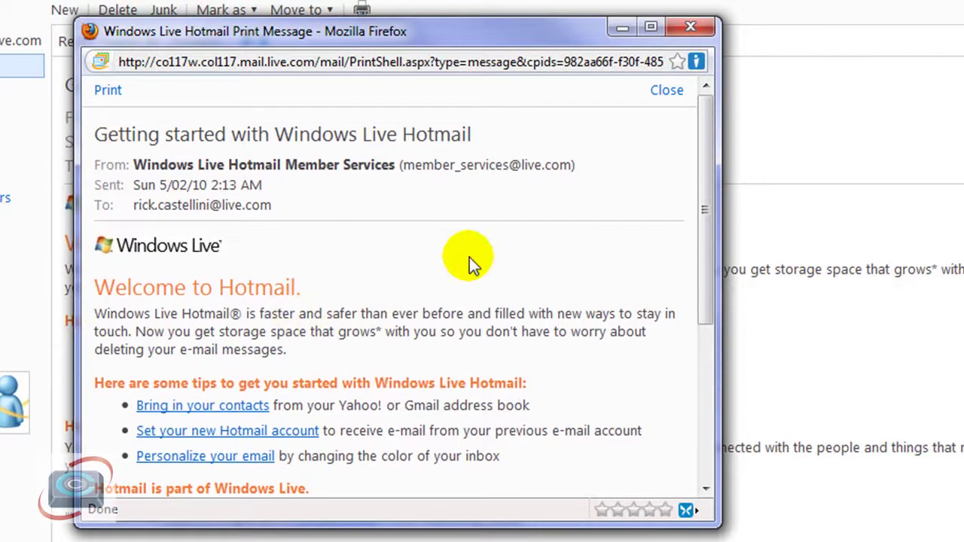
scroll(470, 257, down, 5)
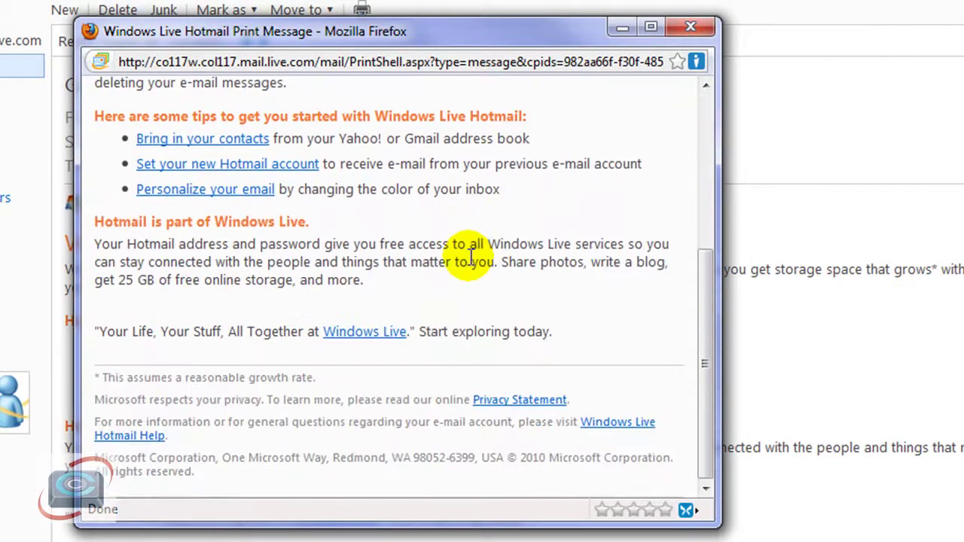
scroll(469, 257, up, 5)
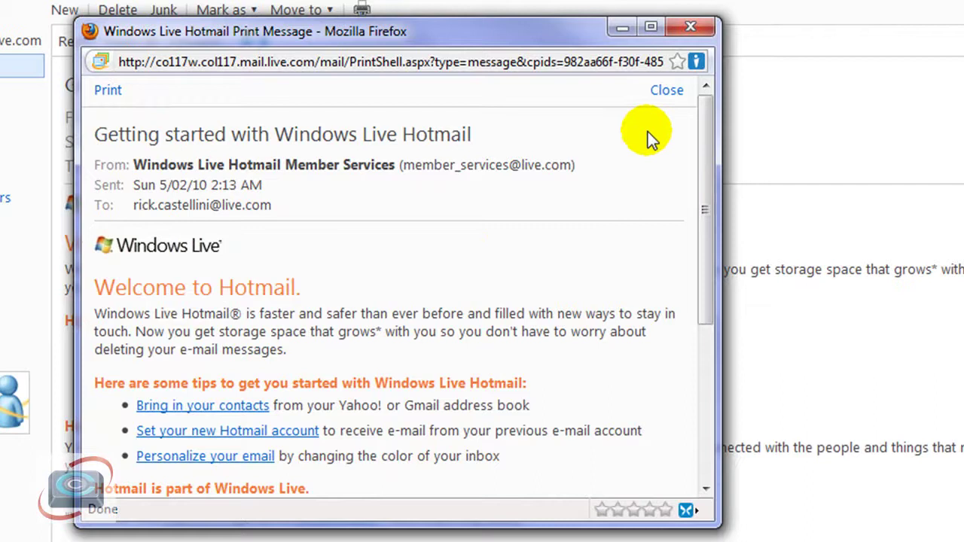
click(691, 26)
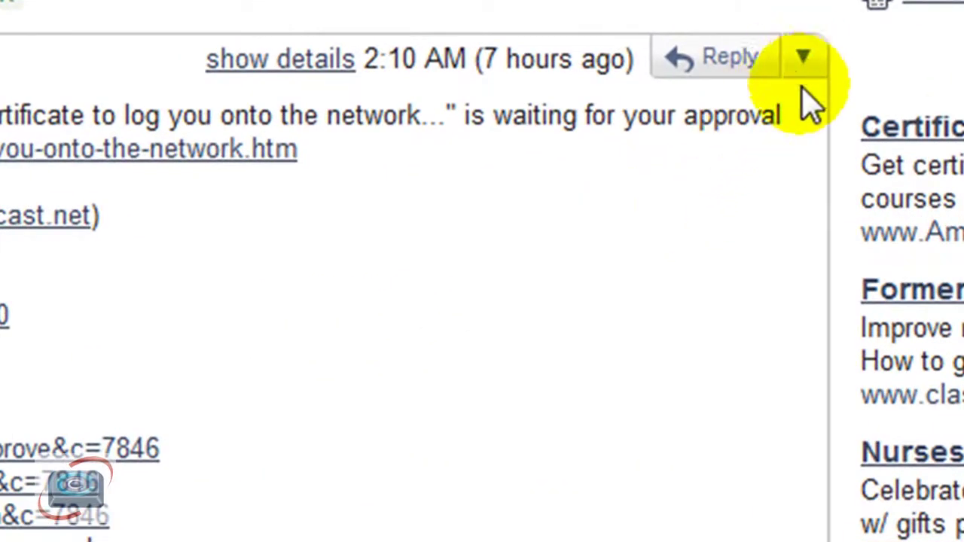
click(805, 59)
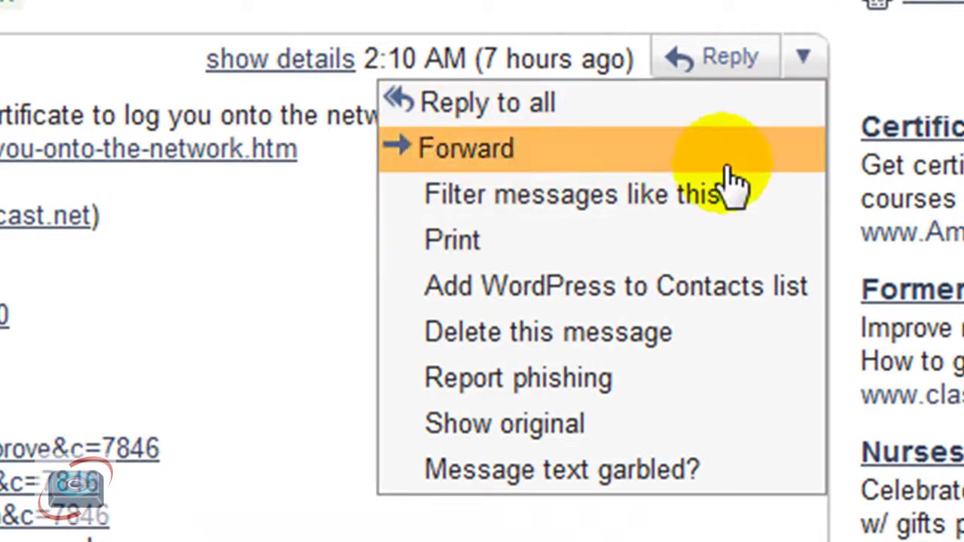
click(691, 241)
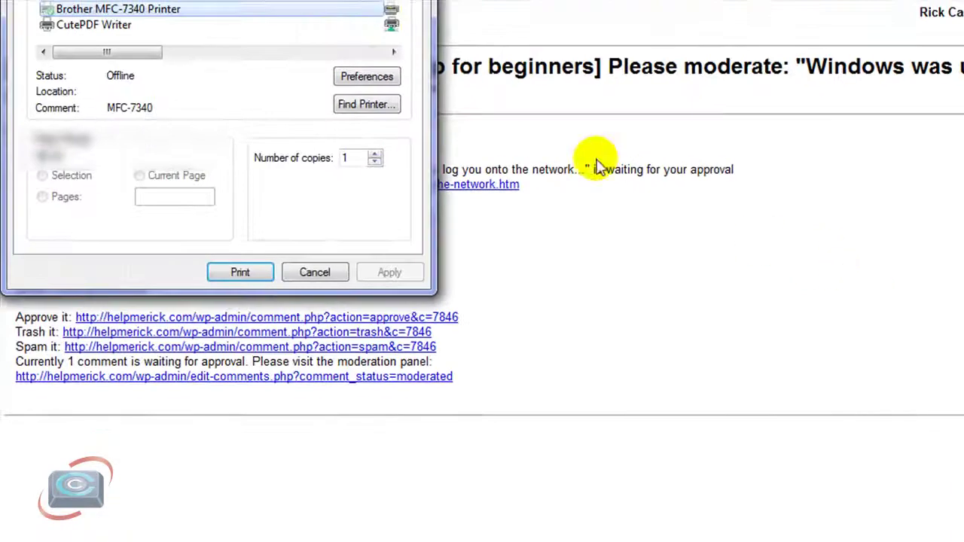
drag(317, 4, 460, 460)
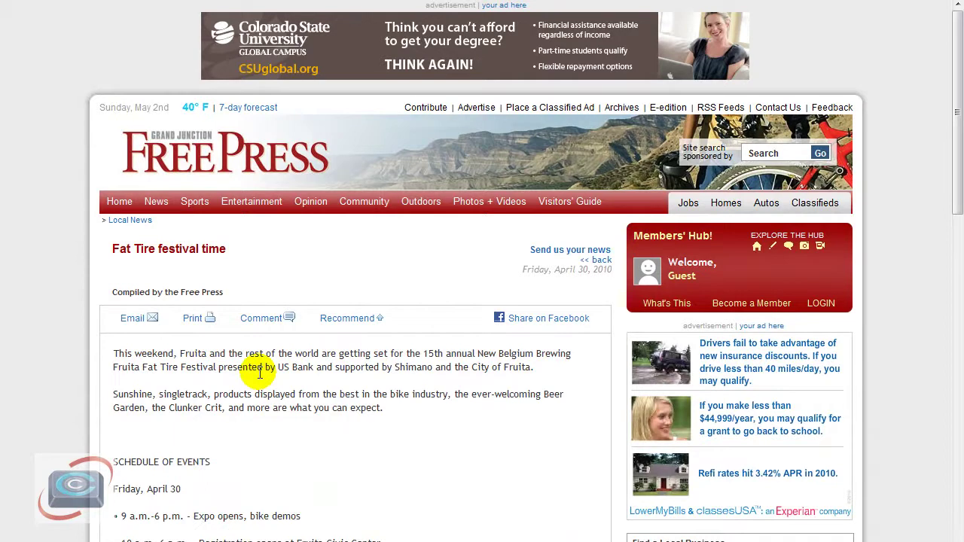
click(194, 320)
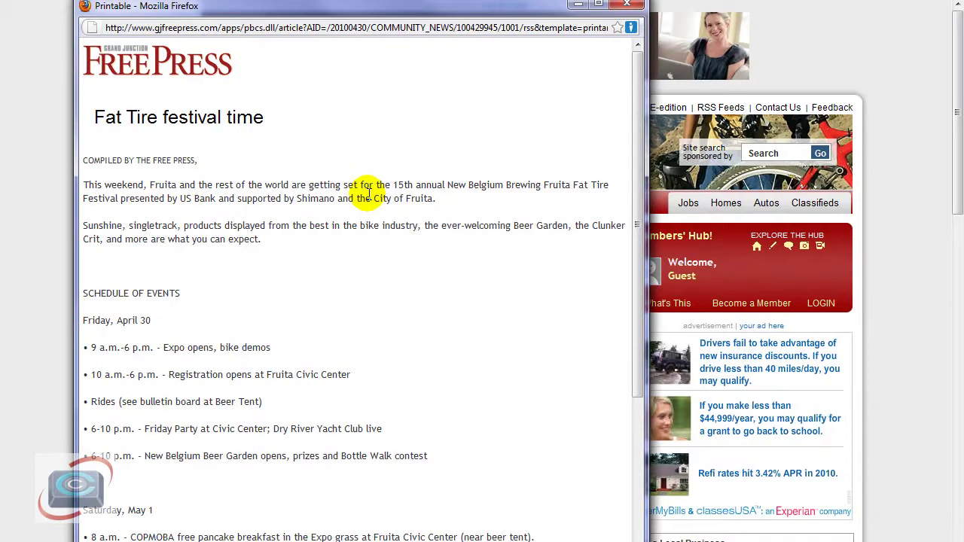
scroll(282, 215, down, 5)
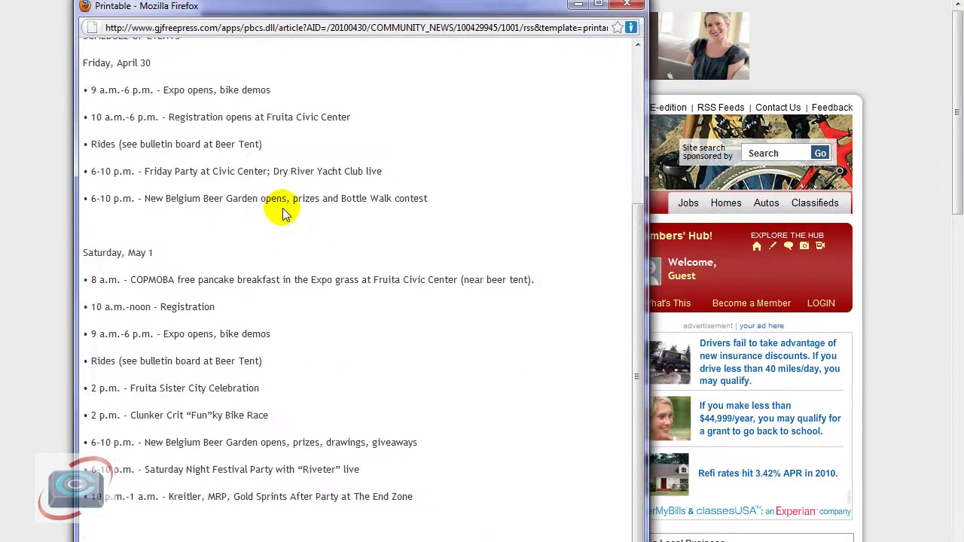
scroll(283, 214, down, 2)
scroll(283, 214, up, 10)
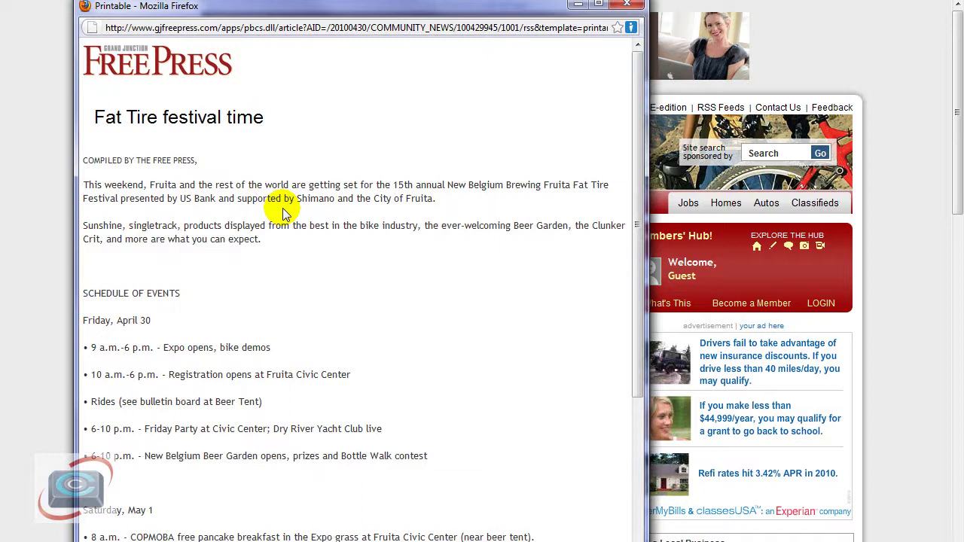
key(ctrl+w)
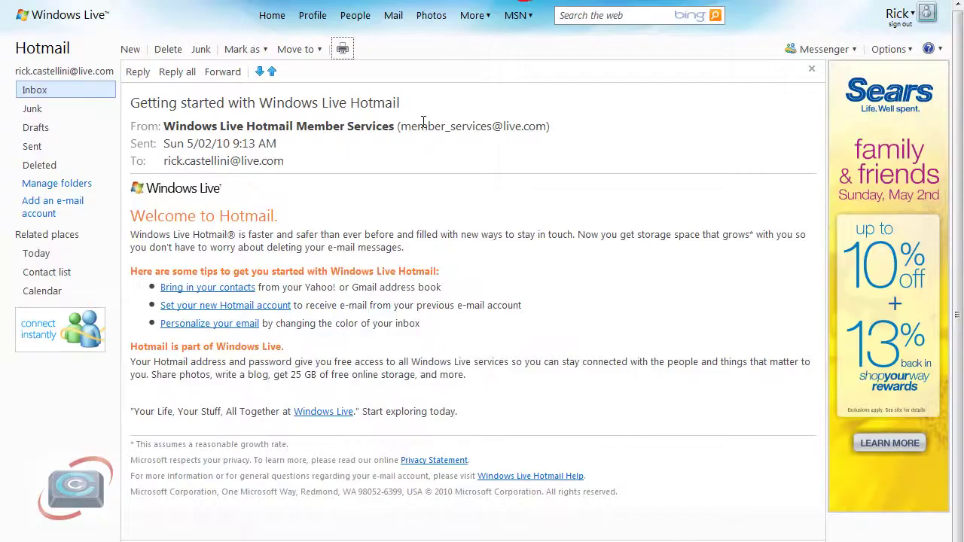
- Use the Hotmail toolbar printer icon to open the welcome message's print version
click(343, 49)
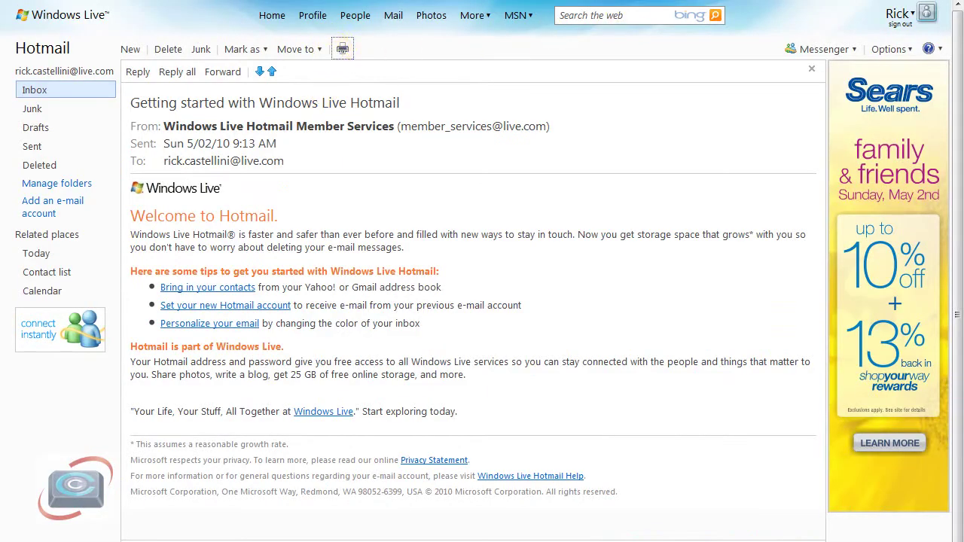